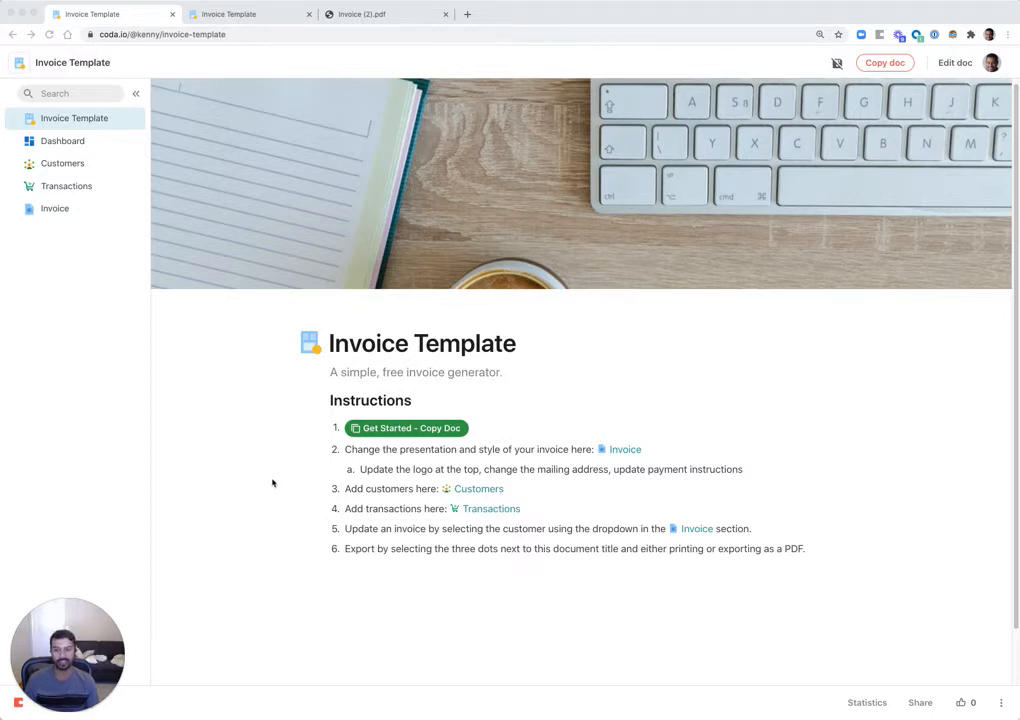
# - Switch to the editable doc copy, look over the Invoice page's company address, then go to Customers
pyautogui.click(272, 483)
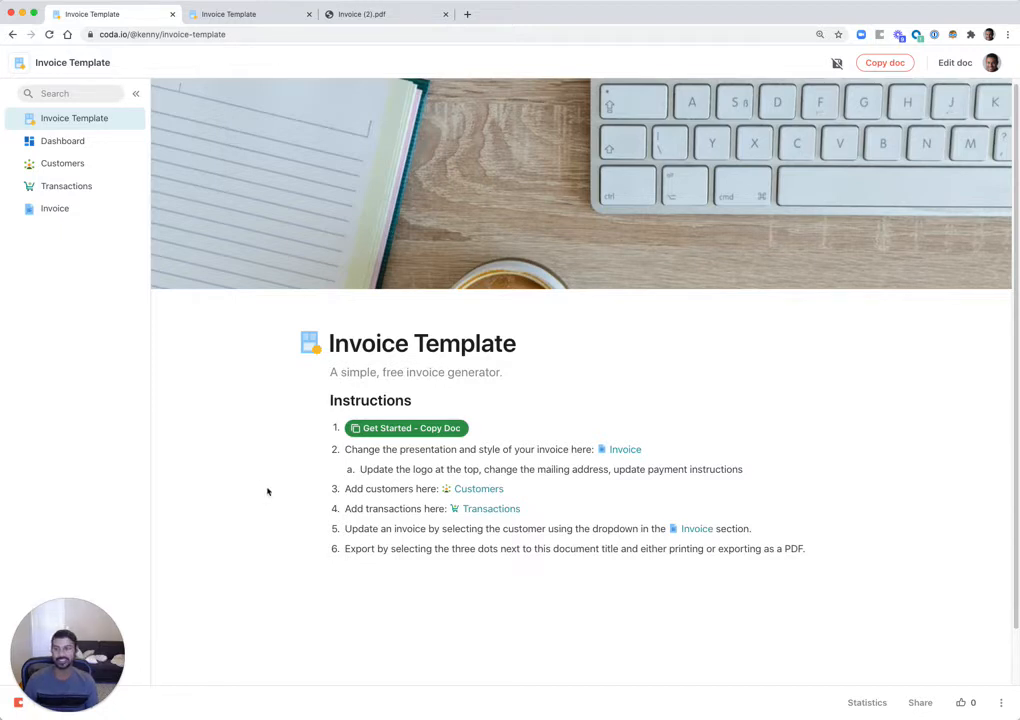
pyautogui.click(257, 14)
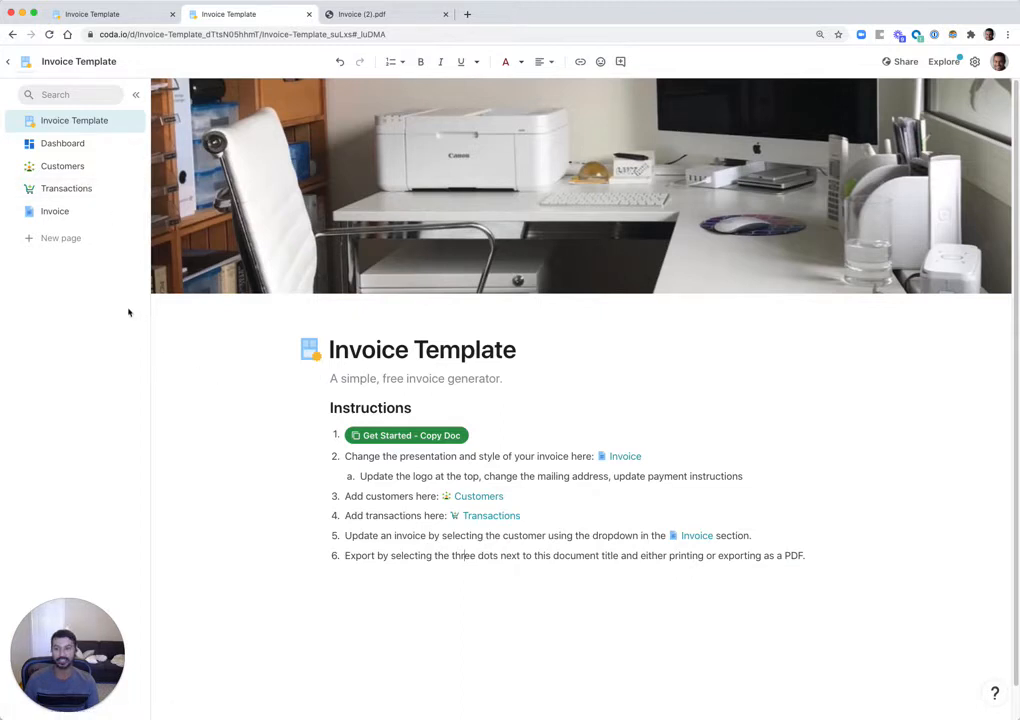
pyautogui.click(64, 214)
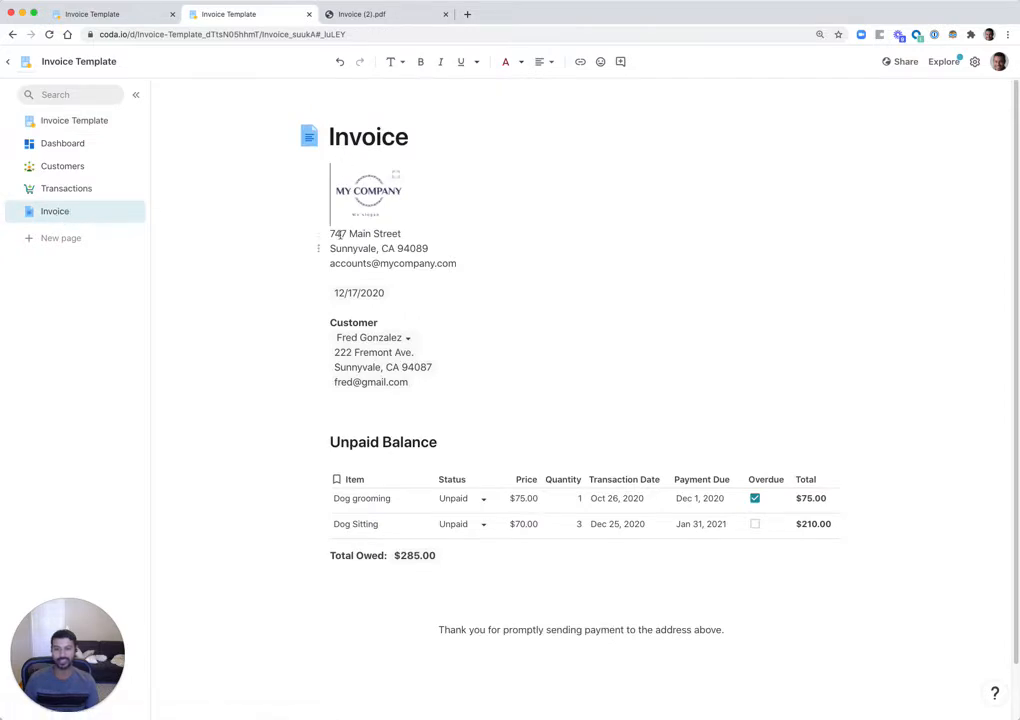
pyautogui.moveTo(347, 234); pyautogui.dragTo(408, 253)
pyautogui.click(475, 263)
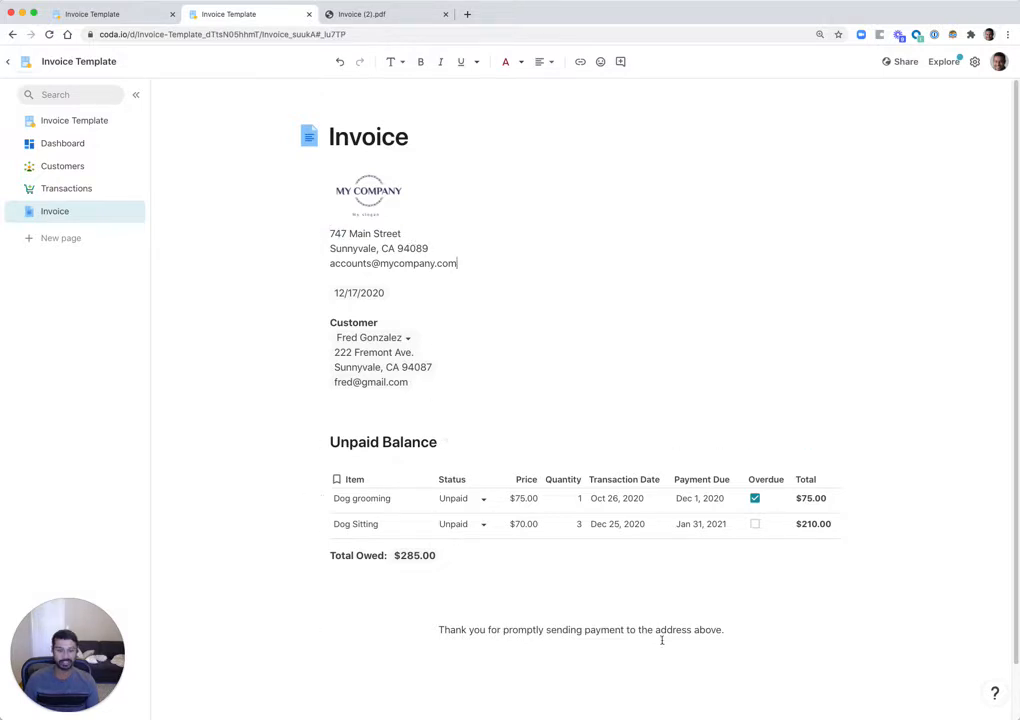
pyautogui.click(78, 167)
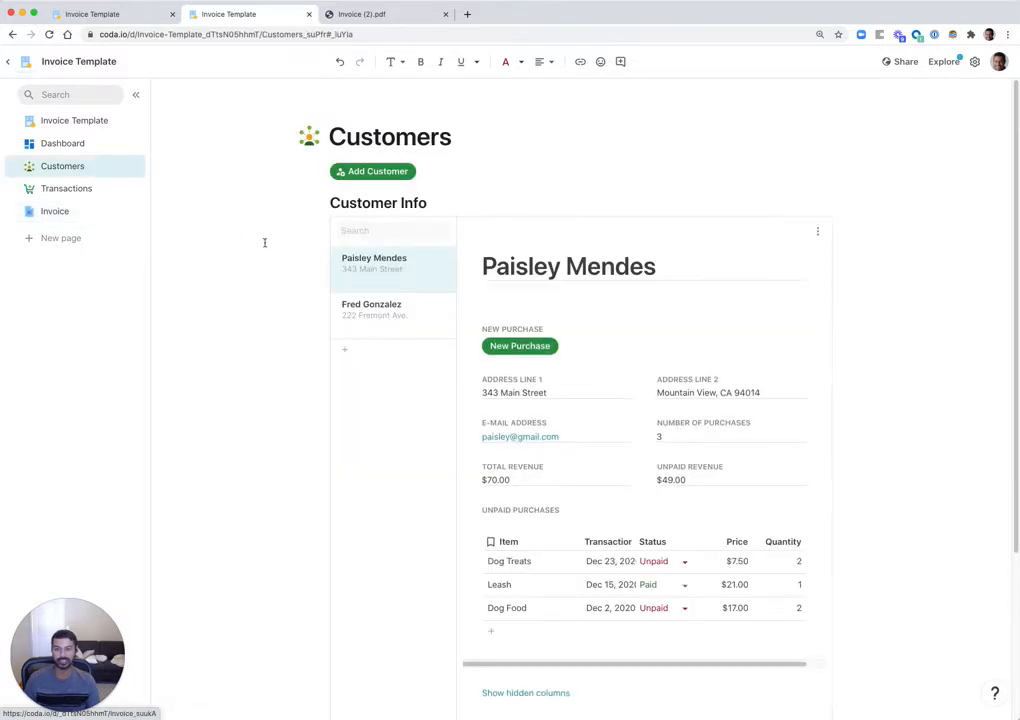
# - Add a new customer record with the customer's full name, two address lines and e-mail address
pyautogui.scroll(-2, 235, 260)
pyautogui.scroll(2, 245, 314)
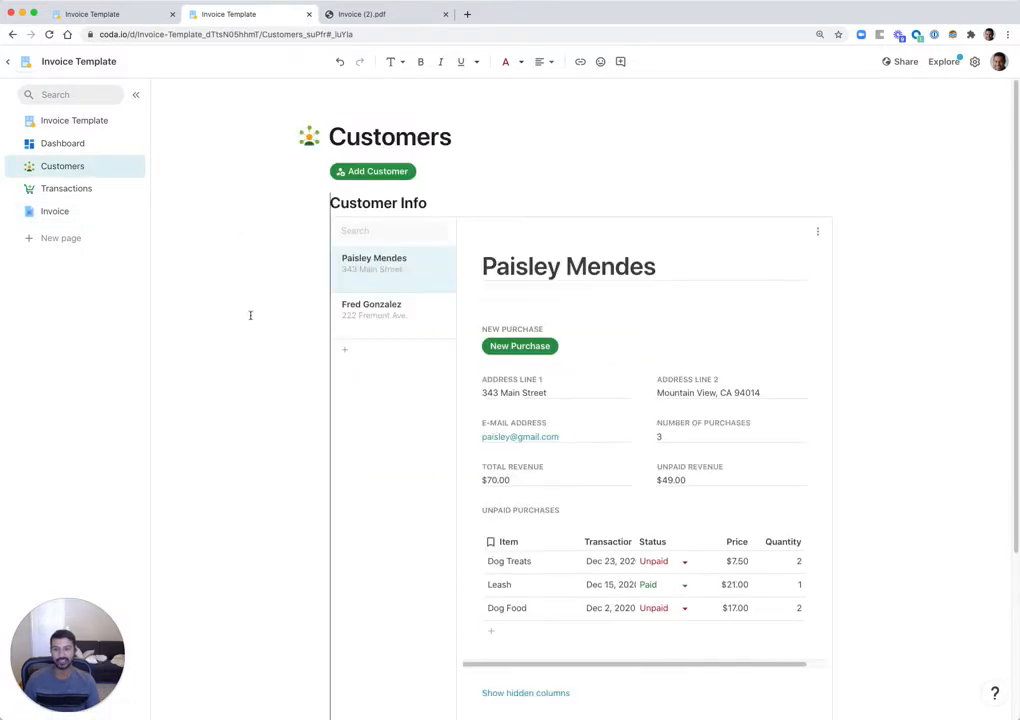
pyautogui.click(378, 171)
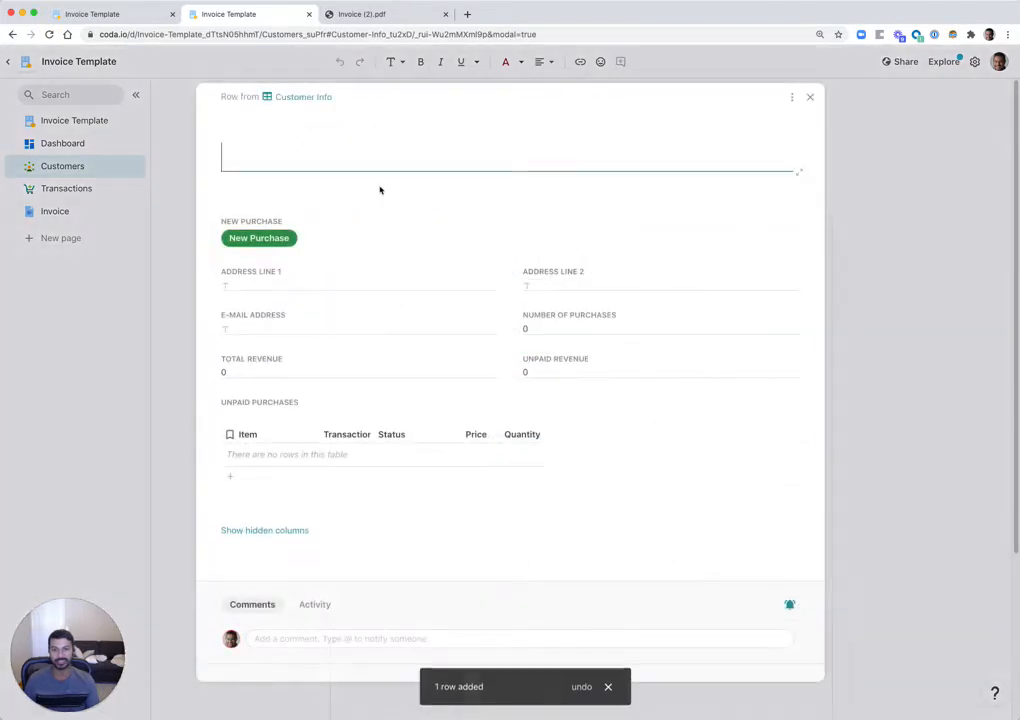
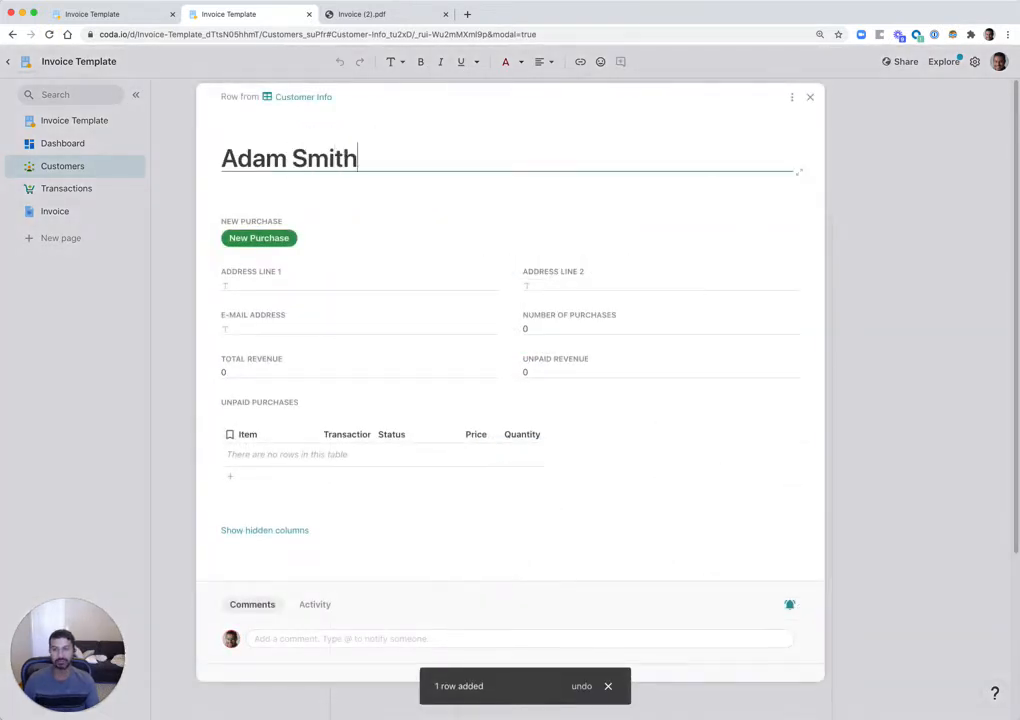
pyautogui.click(328, 285)
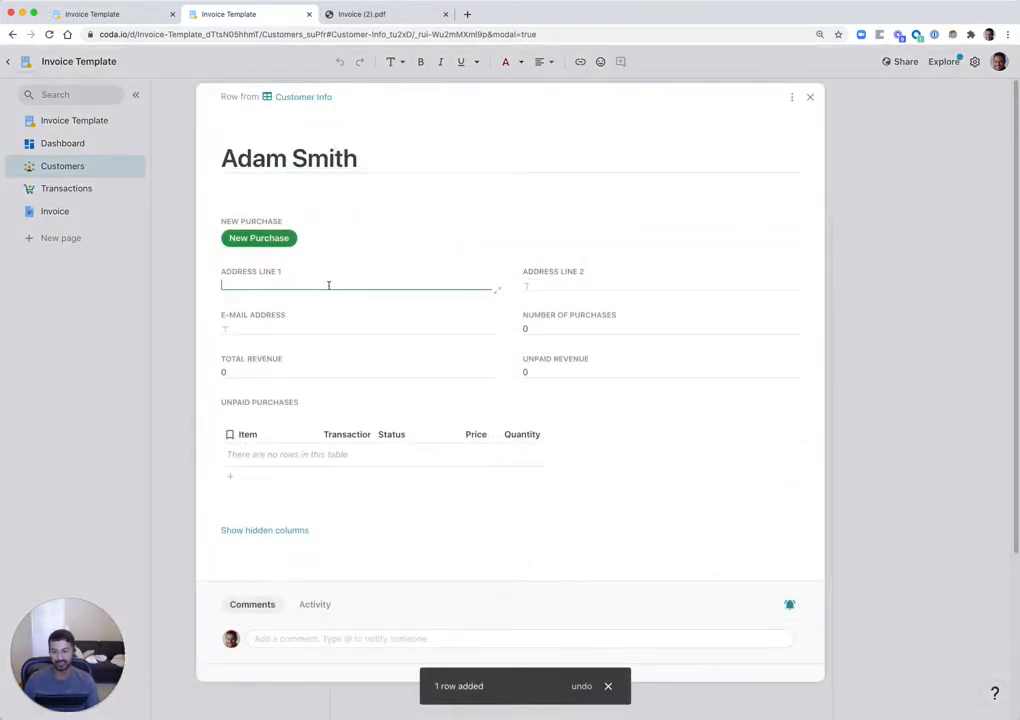
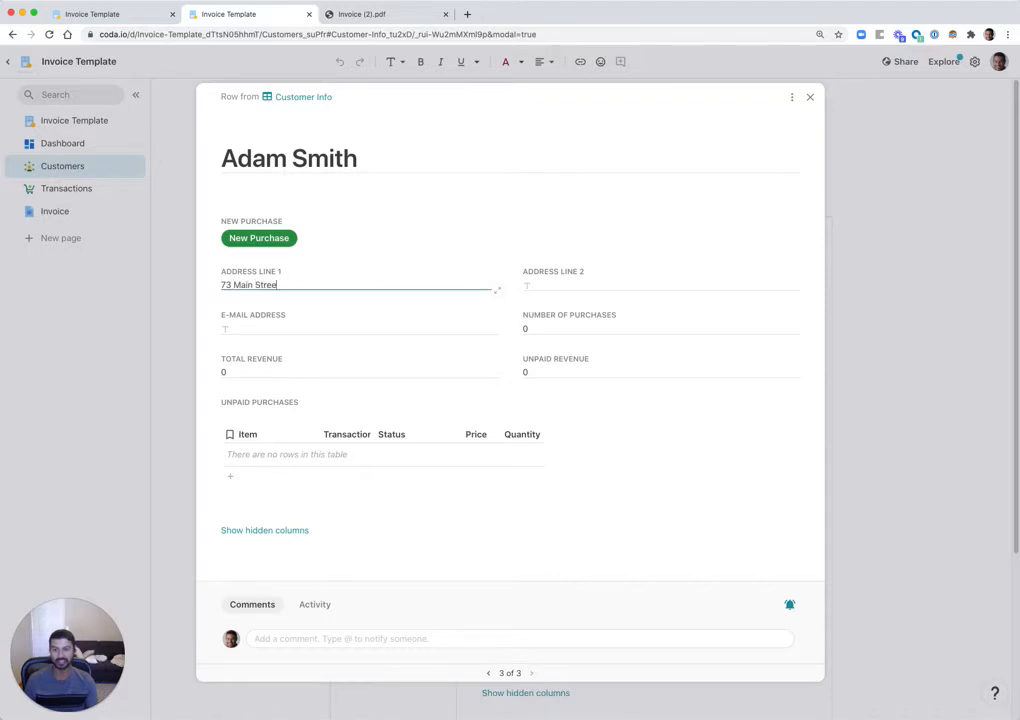
pyautogui.press('Tab')
pyautogui.write('Sunny')
pyautogui.press('Tab')
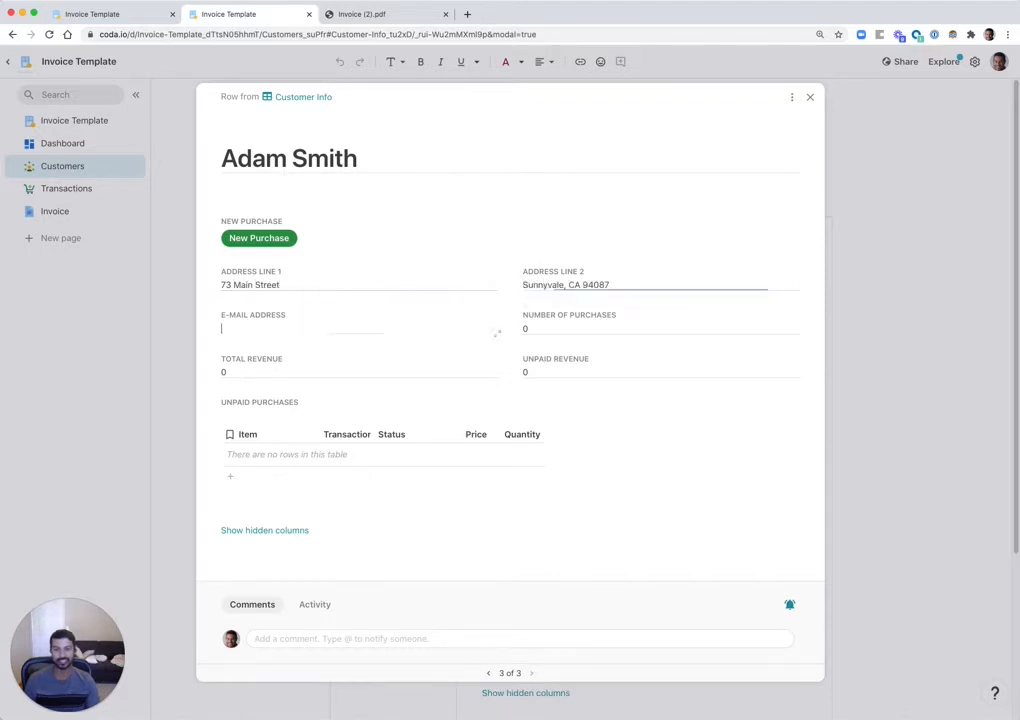
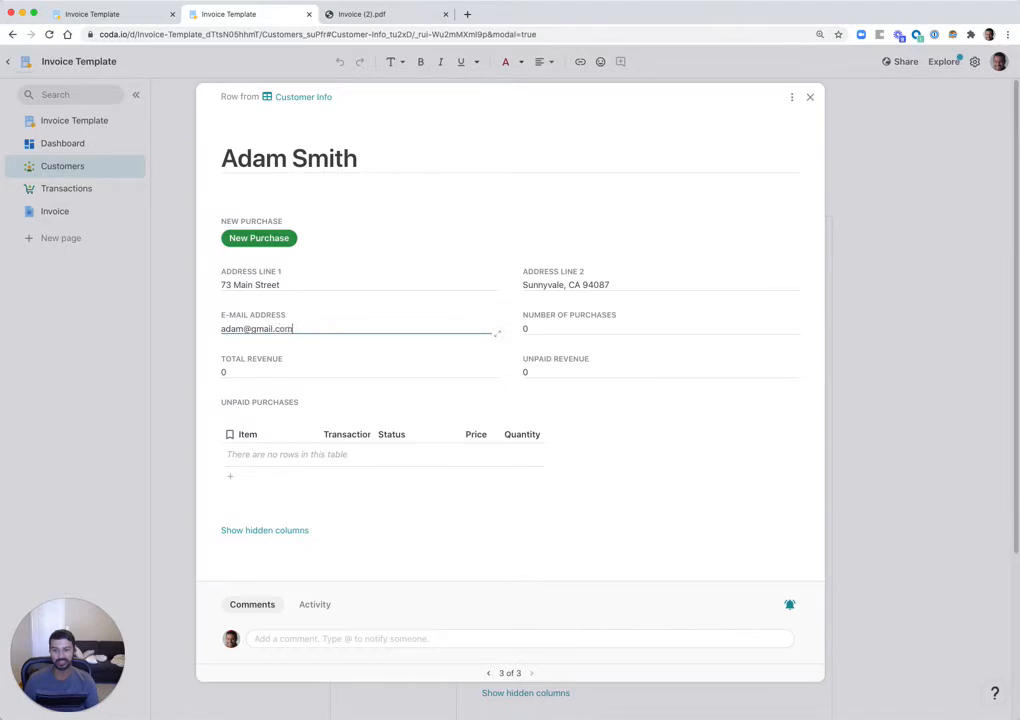
pyautogui.press('Tab')
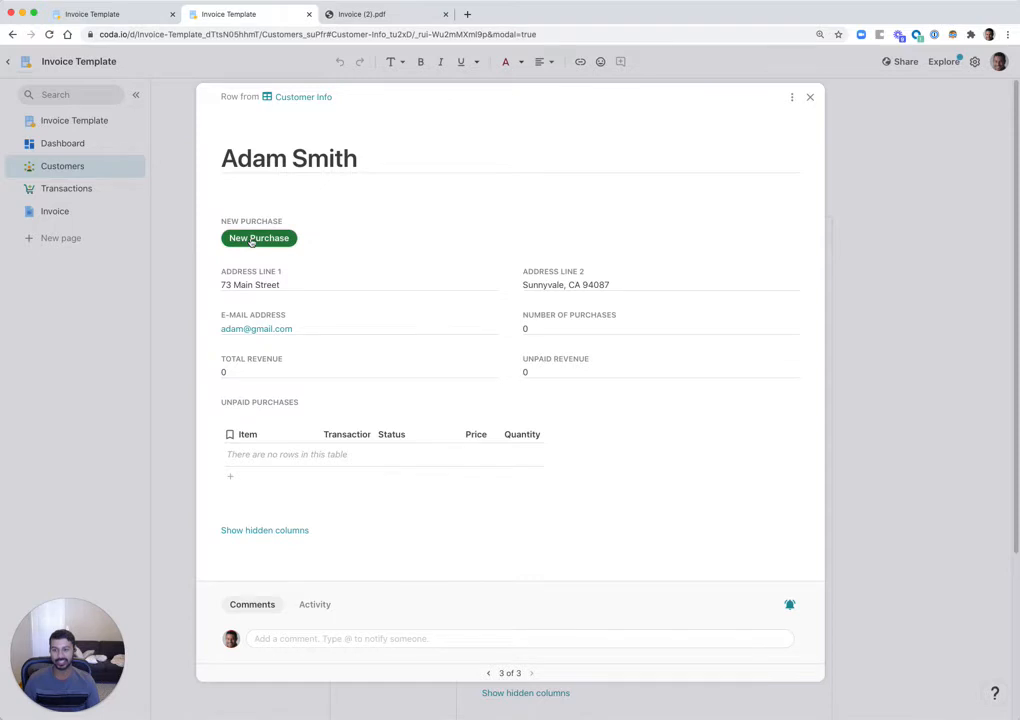
# - Close the new customer's record, check its details in Customer Info, and go to Transactions
pyautogui.click(184, 244)
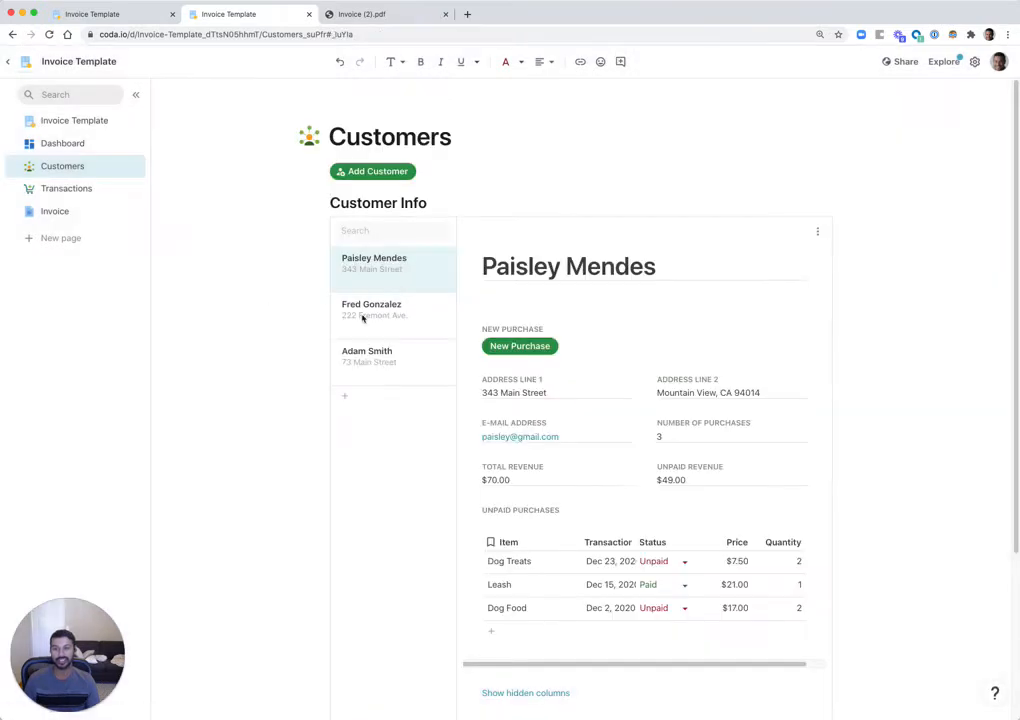
pyautogui.click(352, 362)
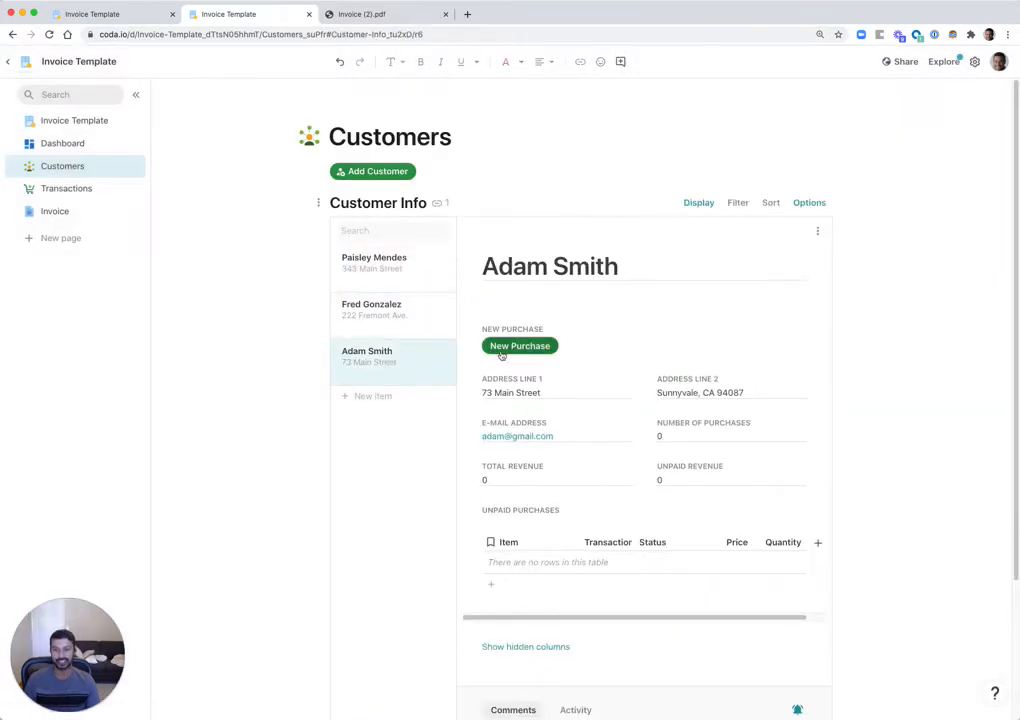
pyautogui.scroll(-2, 205, 276)
pyautogui.click(50, 191)
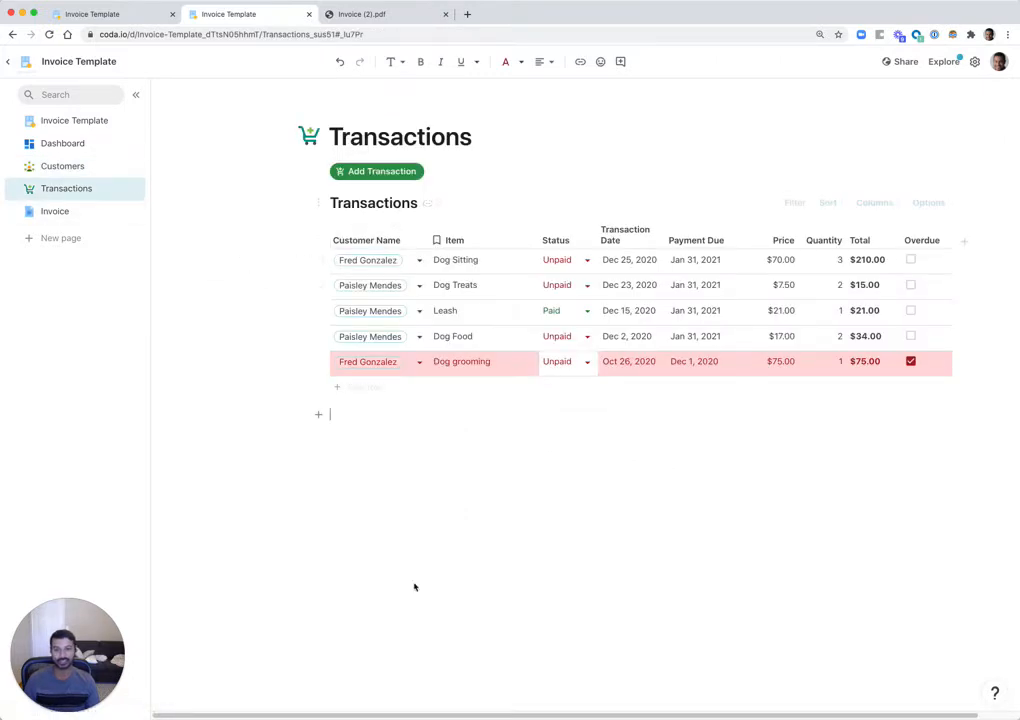
# - Add a transaction for the new customer: Dog Walking, dated Dec 18, 2020
pyautogui.click(382, 172)
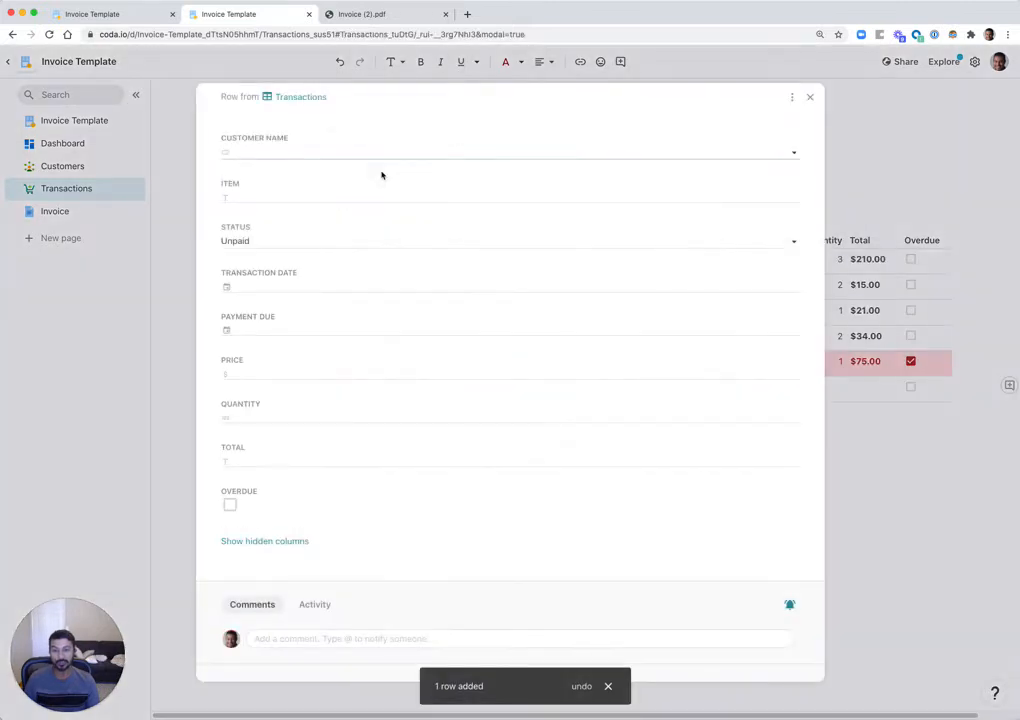
pyautogui.click(314, 153)
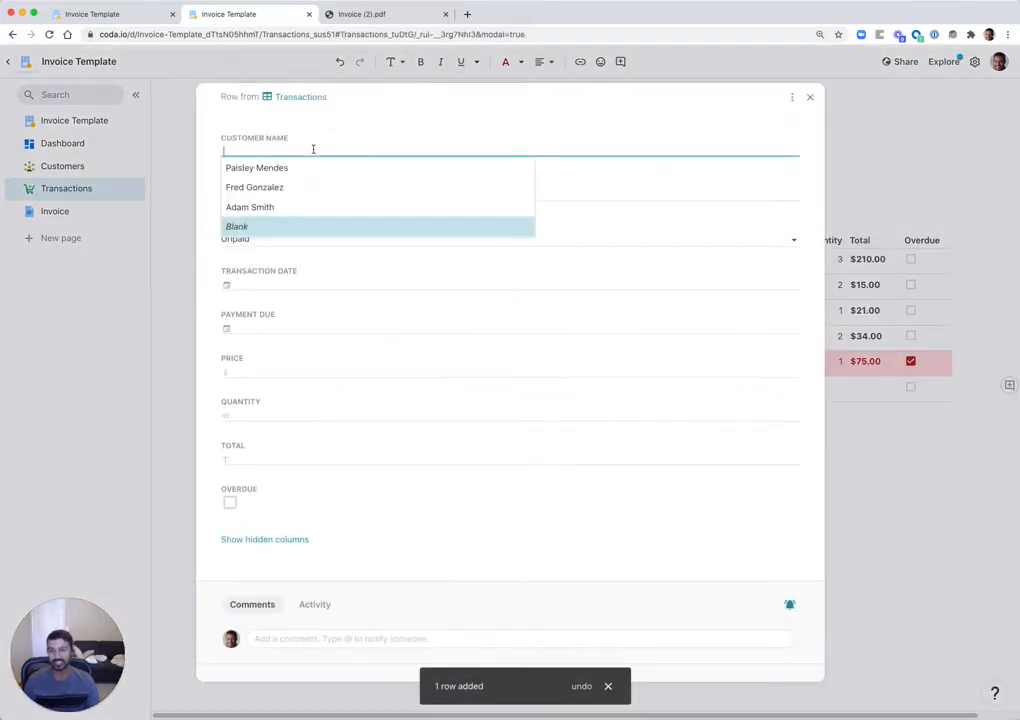
pyautogui.click(252, 206)
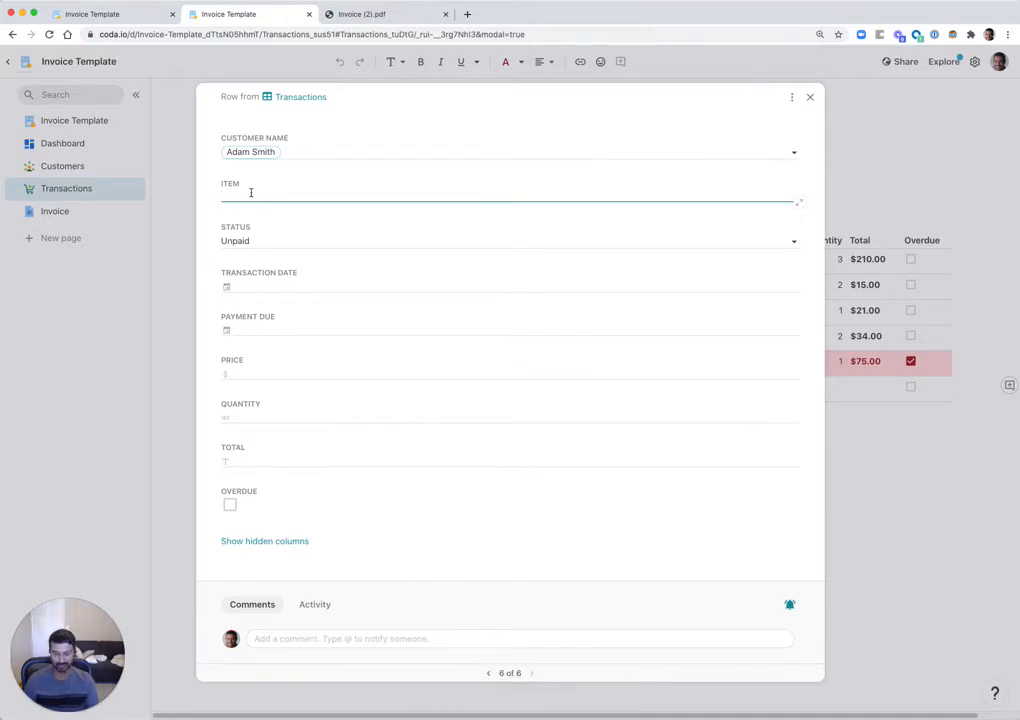
pyautogui.write('Dog Walking')
pyautogui.press('Tab')
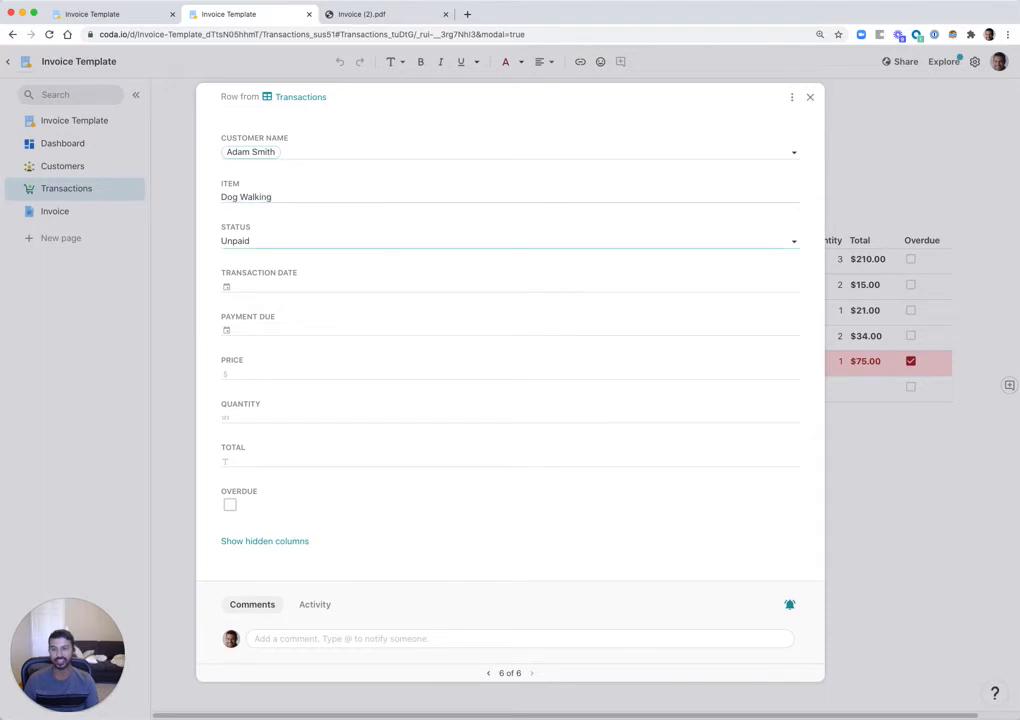
pyautogui.click(256, 288)
pyautogui.click(308, 370)
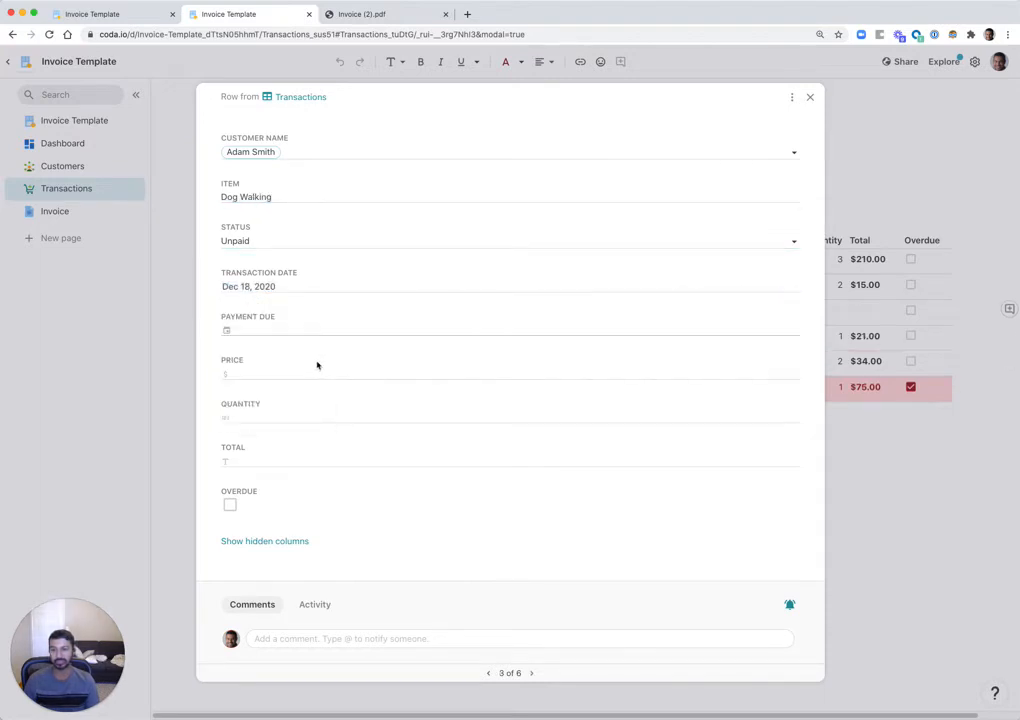
# - Set payment due Dec 31, 2020, price $30.00 and quantity 1, then close the row
pyautogui.click(262, 331)
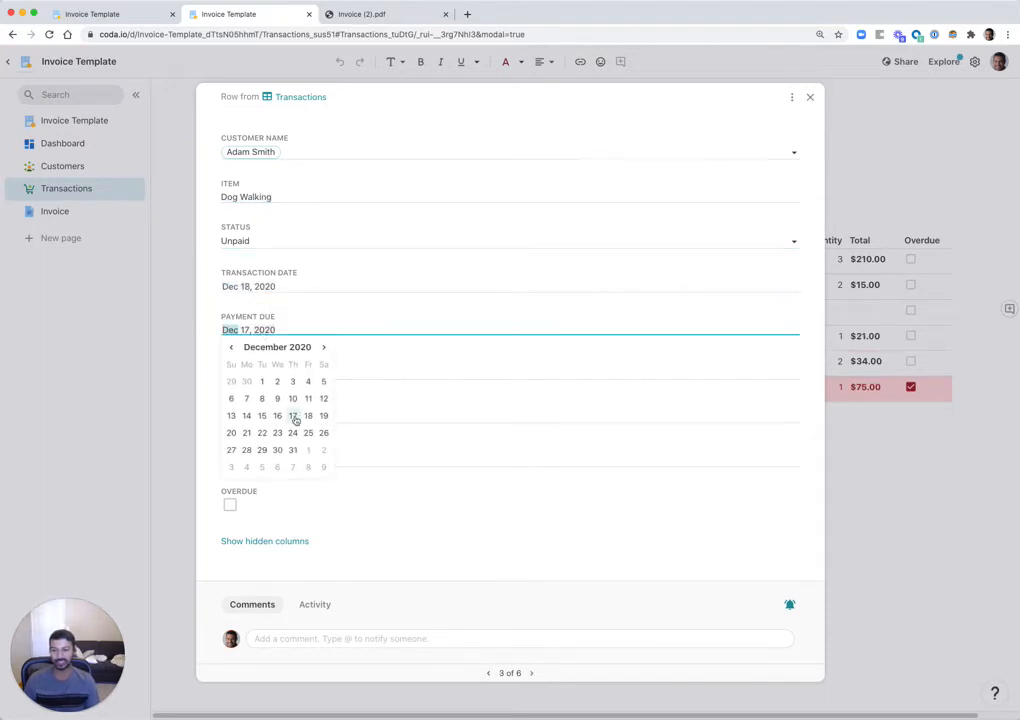
pyautogui.click(292, 450)
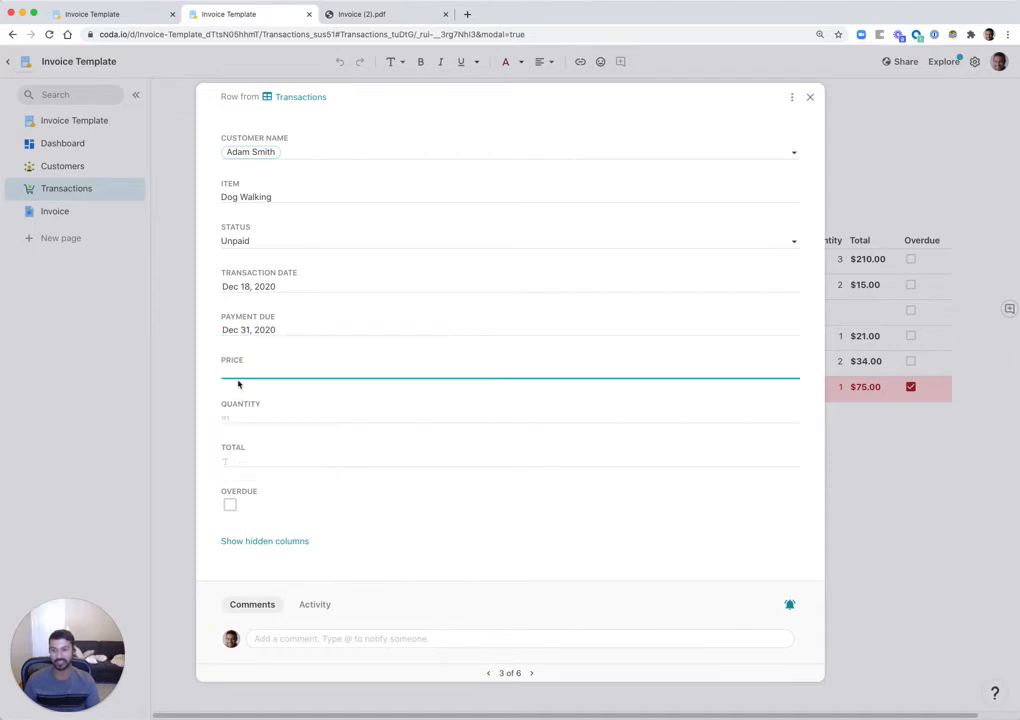
pyautogui.write('30')
pyautogui.press('Tab')
pyautogui.write('1')
pyautogui.press('Tab')
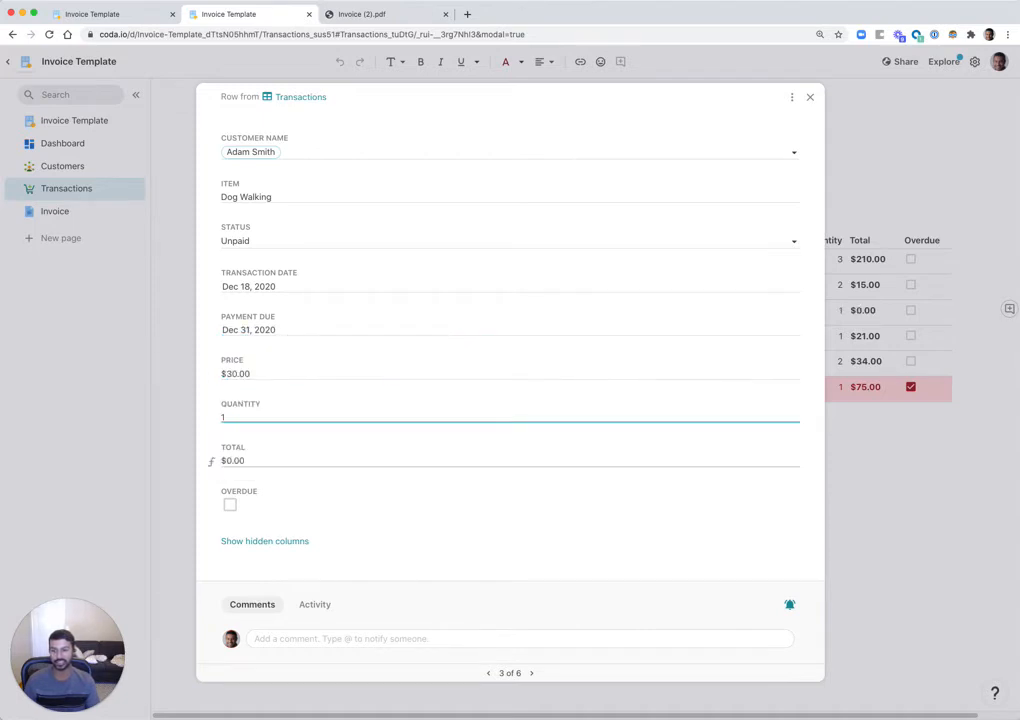
pyautogui.click(174, 428)
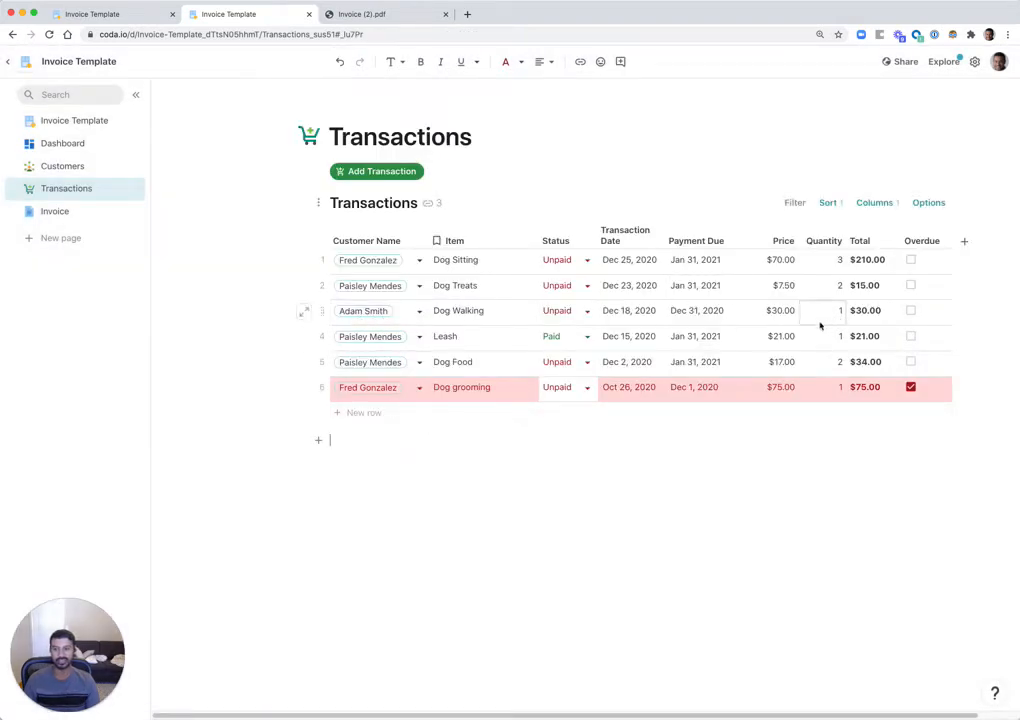
# - Verify the new customer's record lists the $30.00 Dog Walking purchase, then switch to Invoice
pyautogui.click(66, 167)
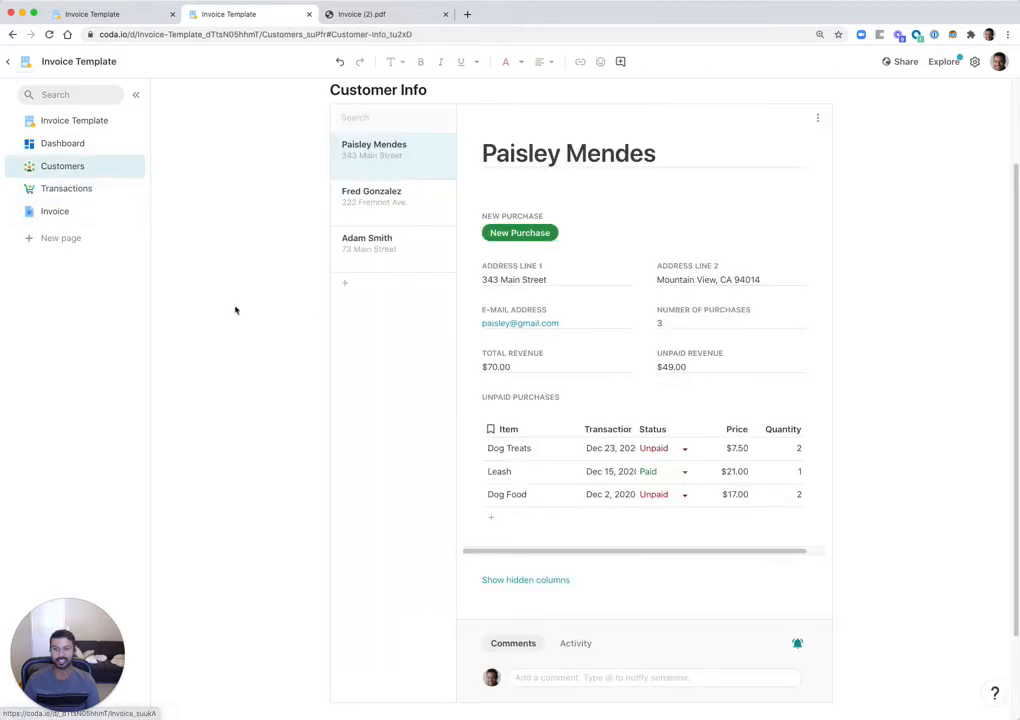
pyautogui.click(380, 240)
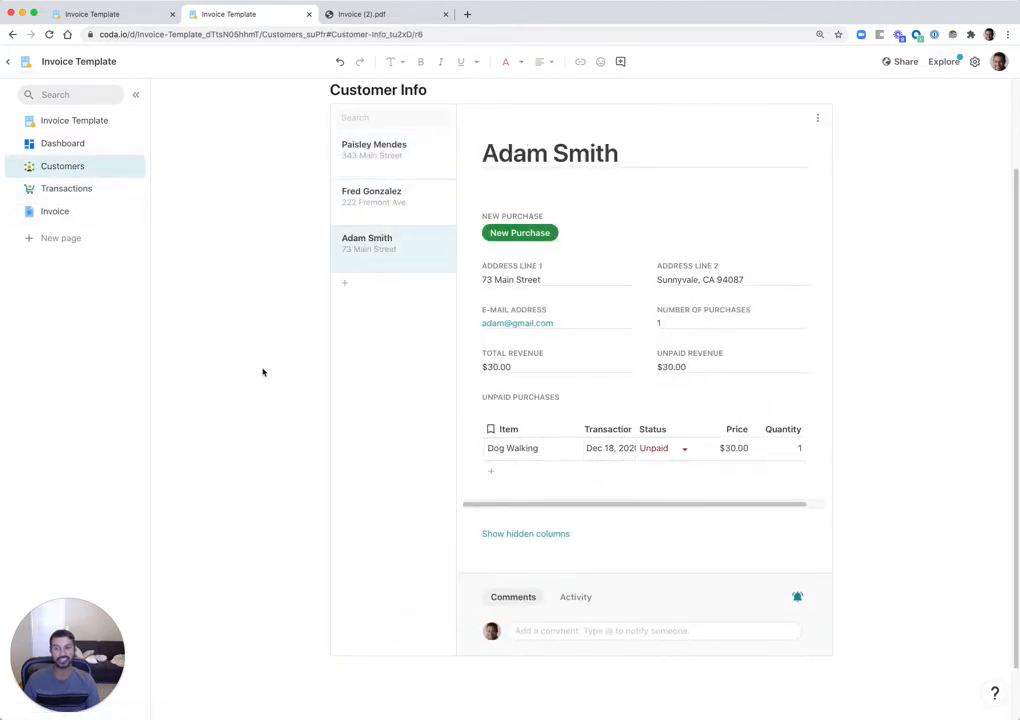
pyautogui.click(59, 213)
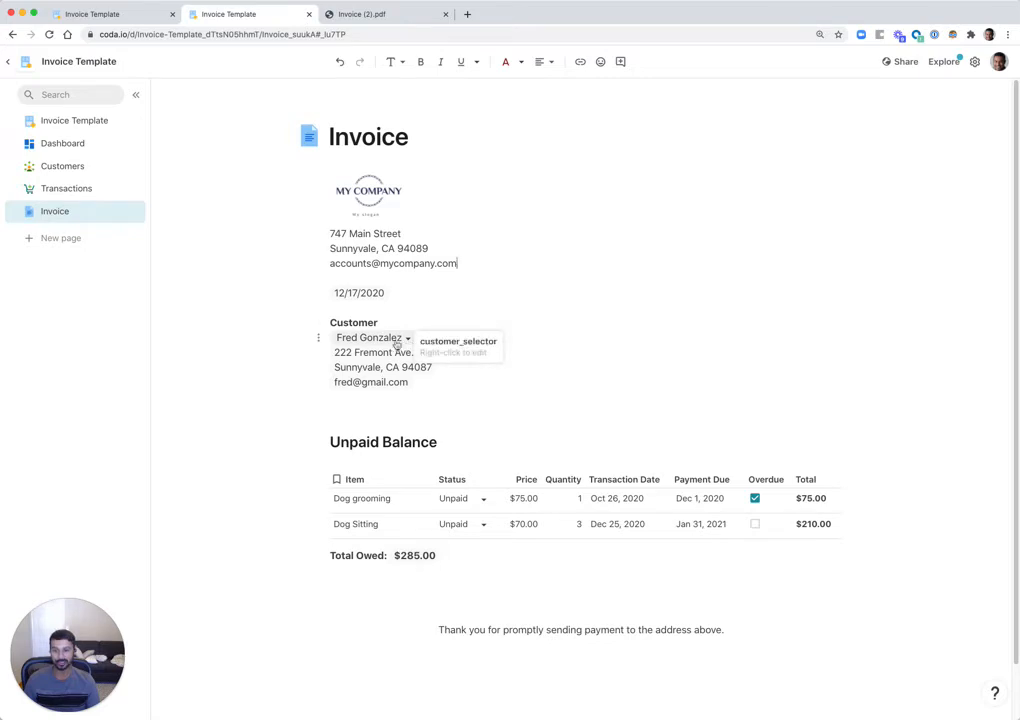
# - Bill the new customer on the invoice, save it as a PDF, and view the downloaded PDF
pyautogui.click(407, 339)
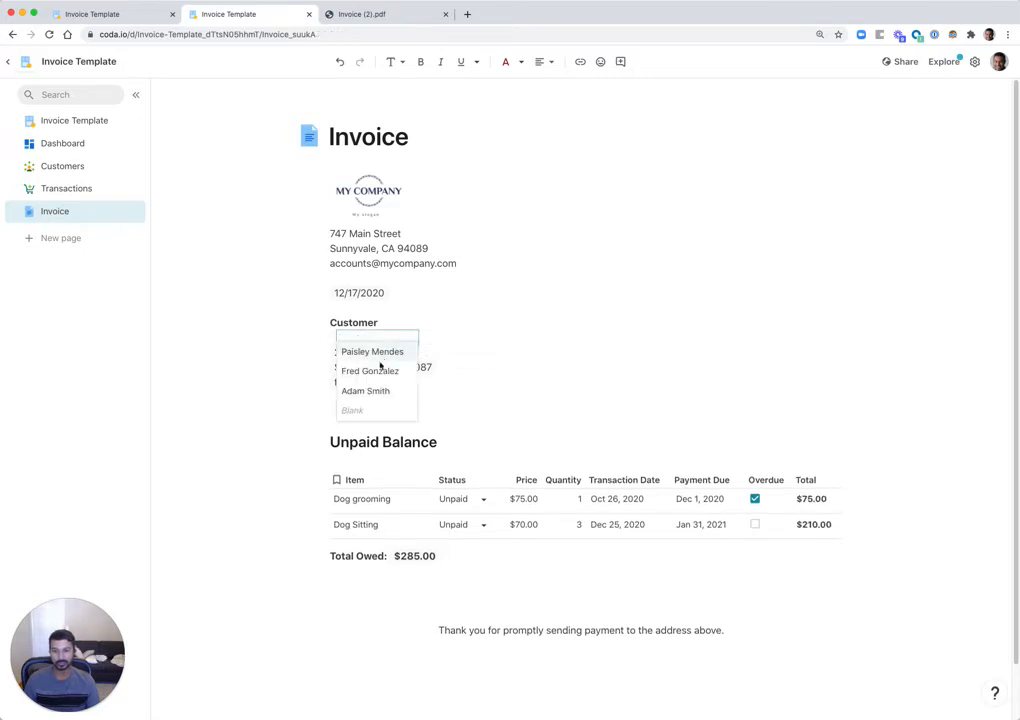
pyautogui.click(374, 391)
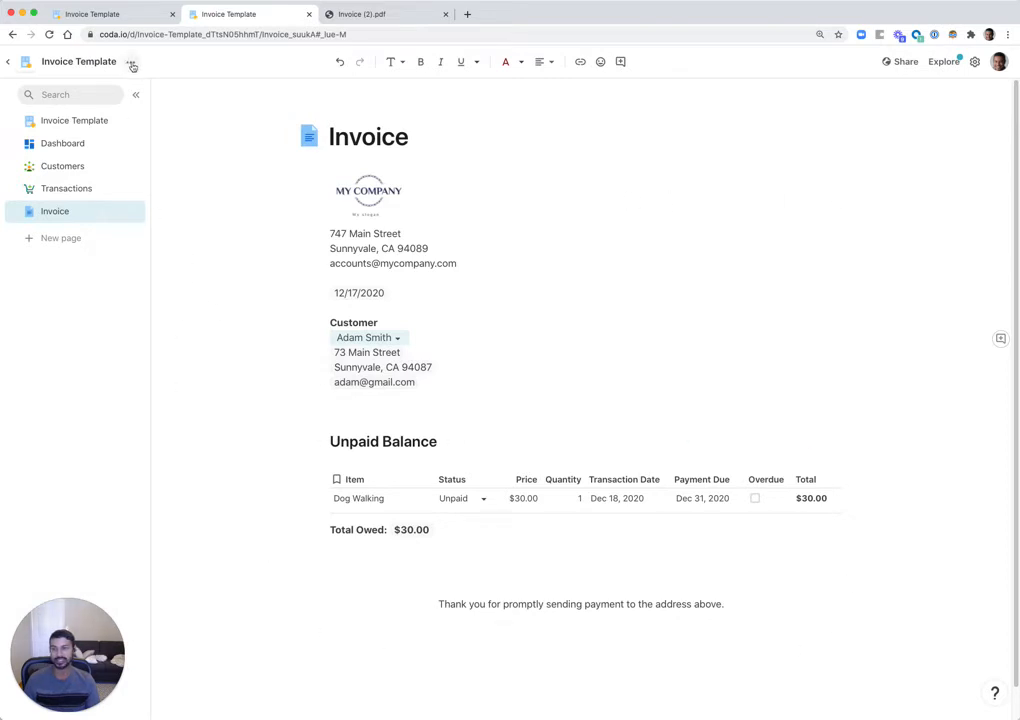
pyautogui.click(130, 67)
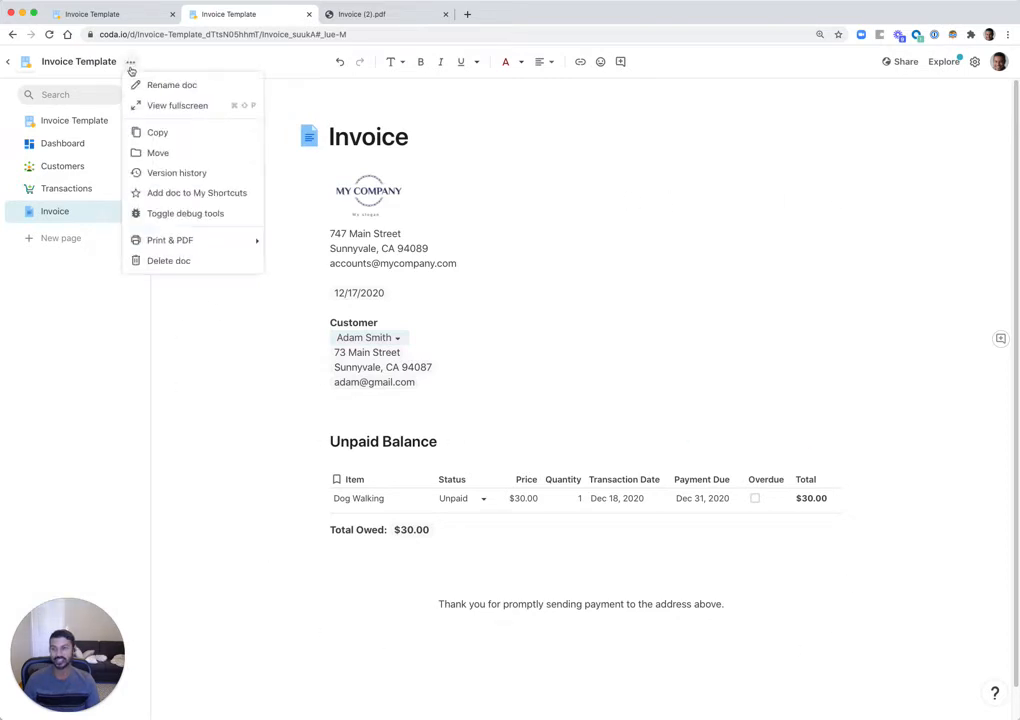
pyautogui.moveTo(214, 247)
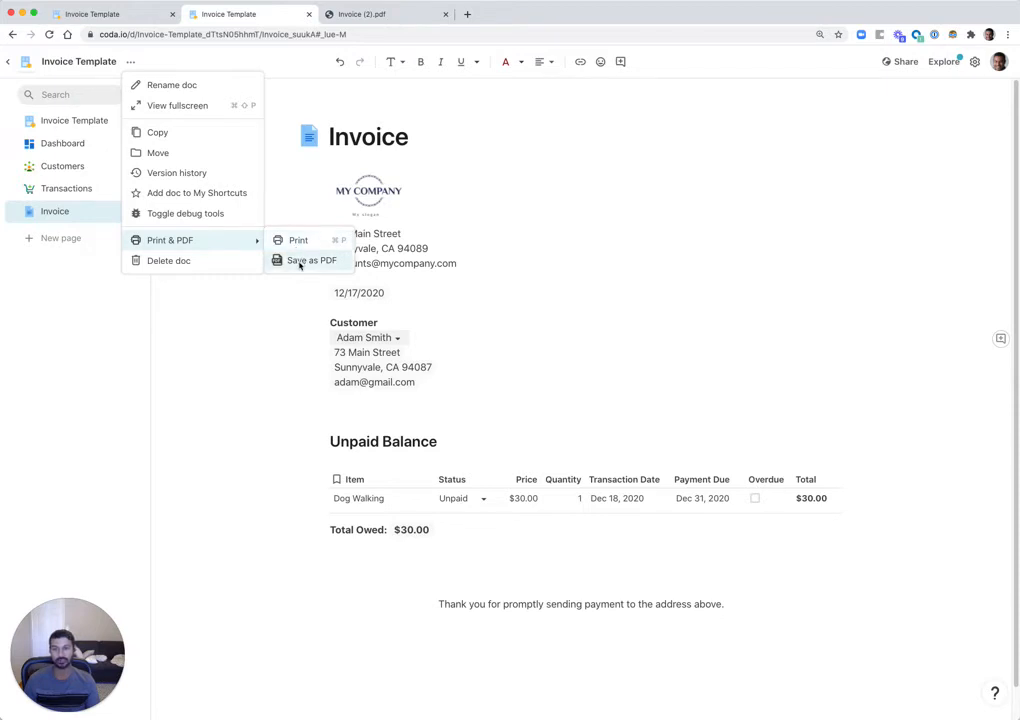
pyautogui.click(233, 347)
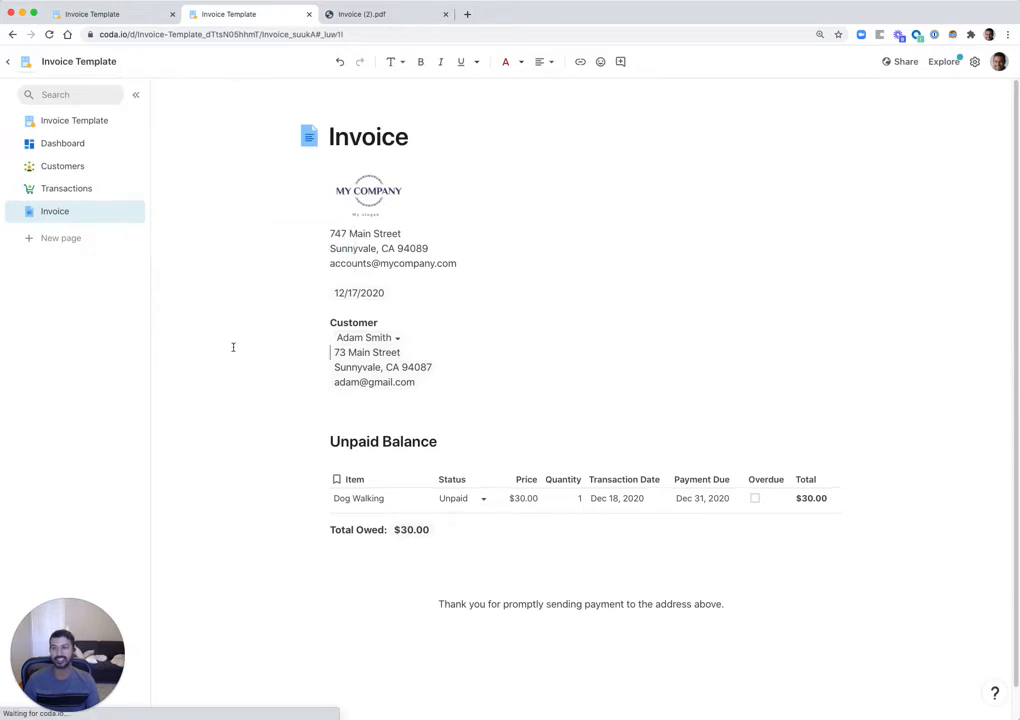
pyautogui.click(372, 15)
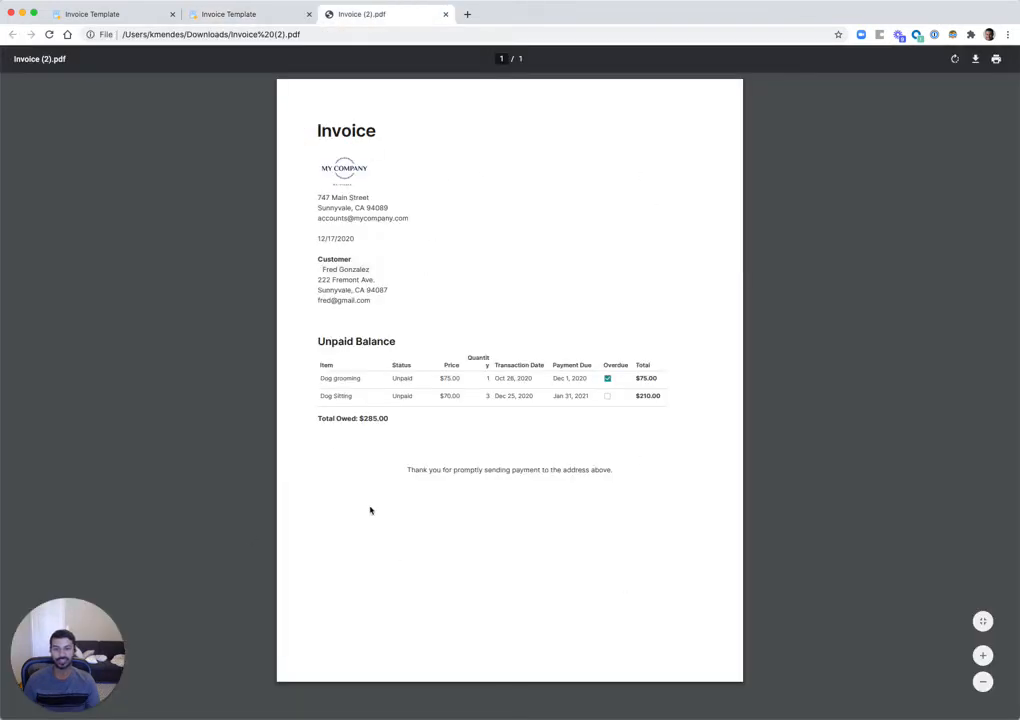
# - Return from the PDF to the Coda Invoice Template doc and open its Dashboard page
pyautogui.click(230, 15)
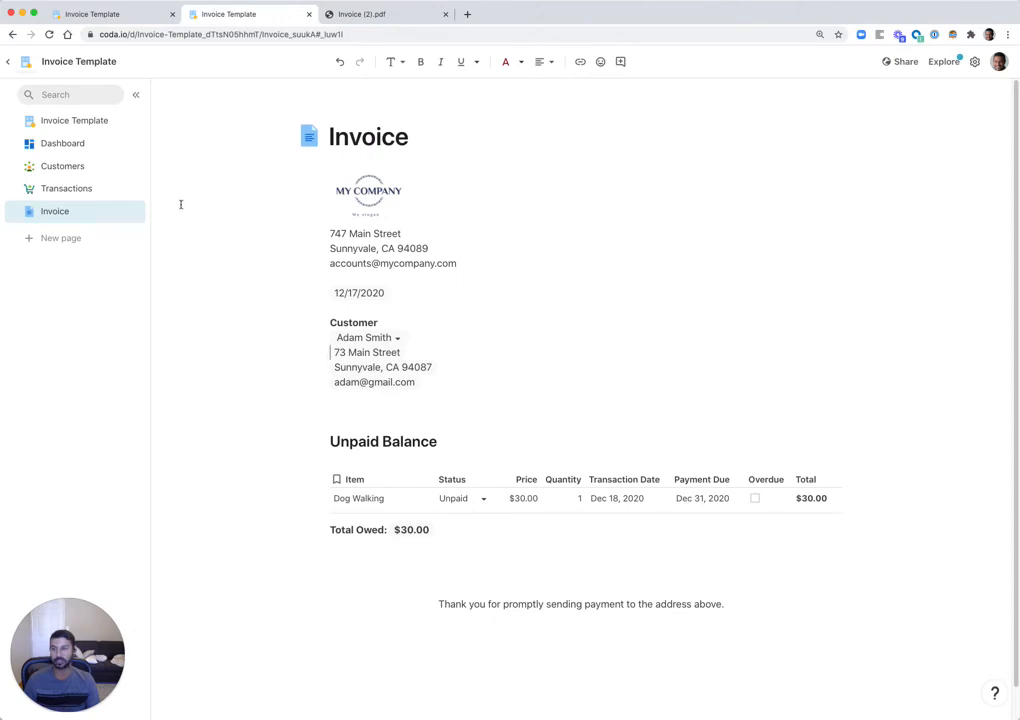
pyautogui.click(70, 145)
pyautogui.scroll(3, 314, 337)
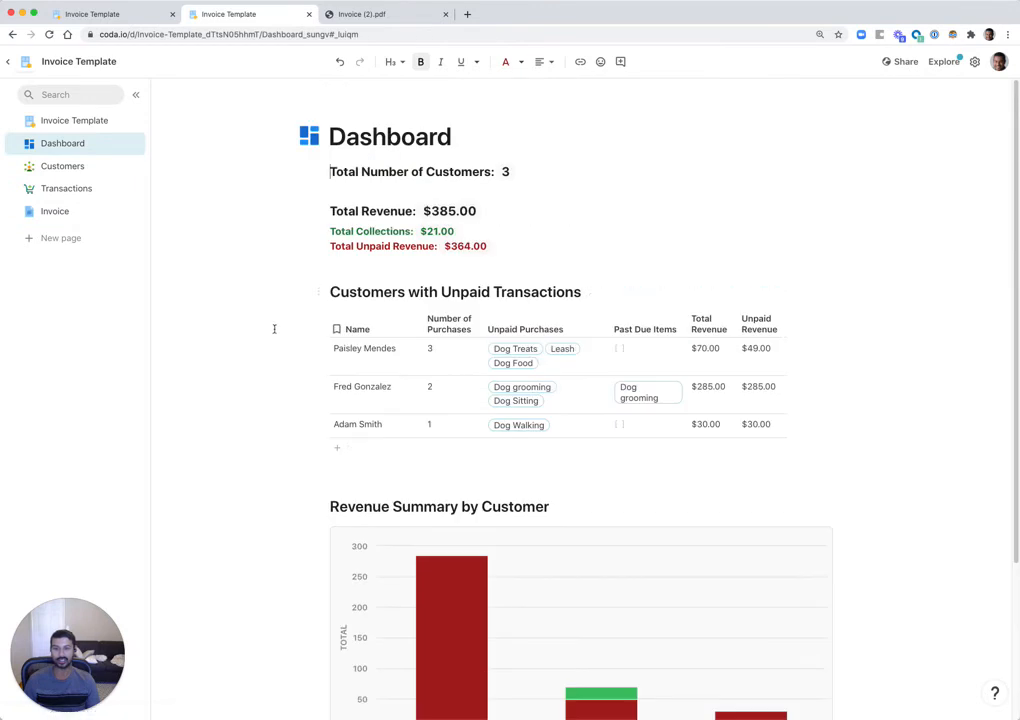
pyautogui.click(213, 272)
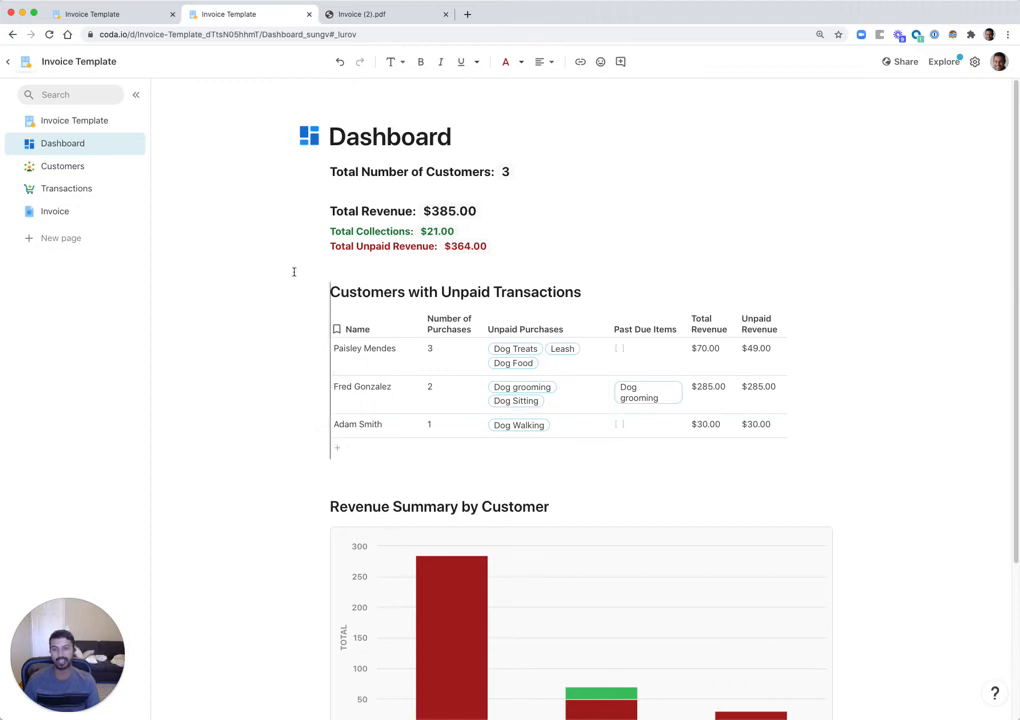
pyautogui.scroll(-1, 258, 320)
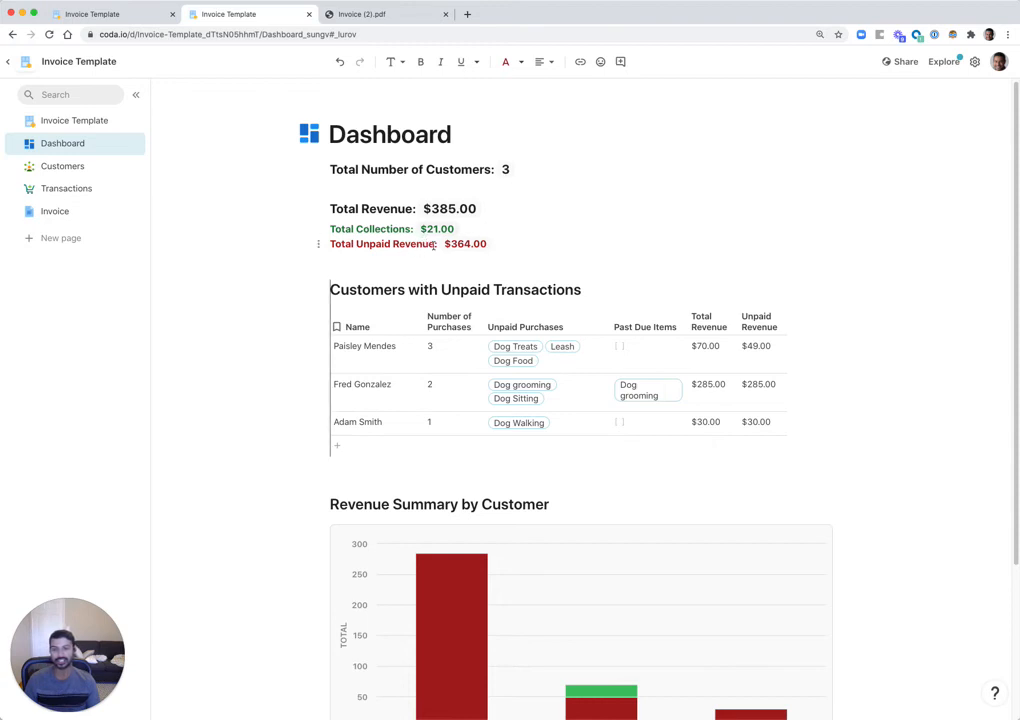
pyautogui.click(495, 209)
pyautogui.click(455, 208)
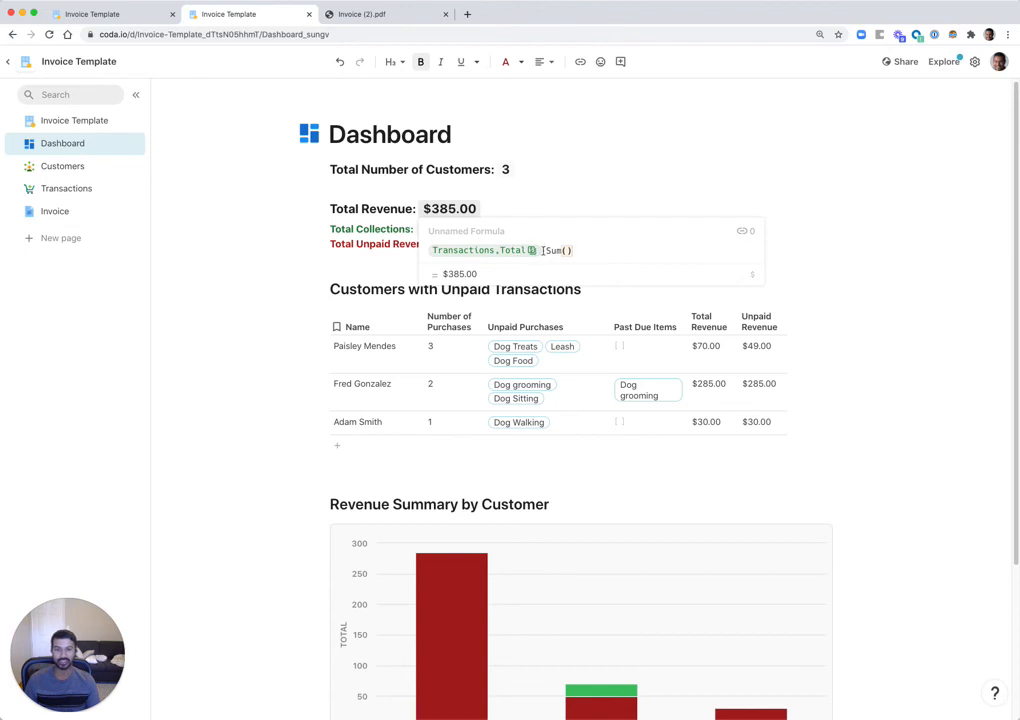
pyautogui.click(537, 211)
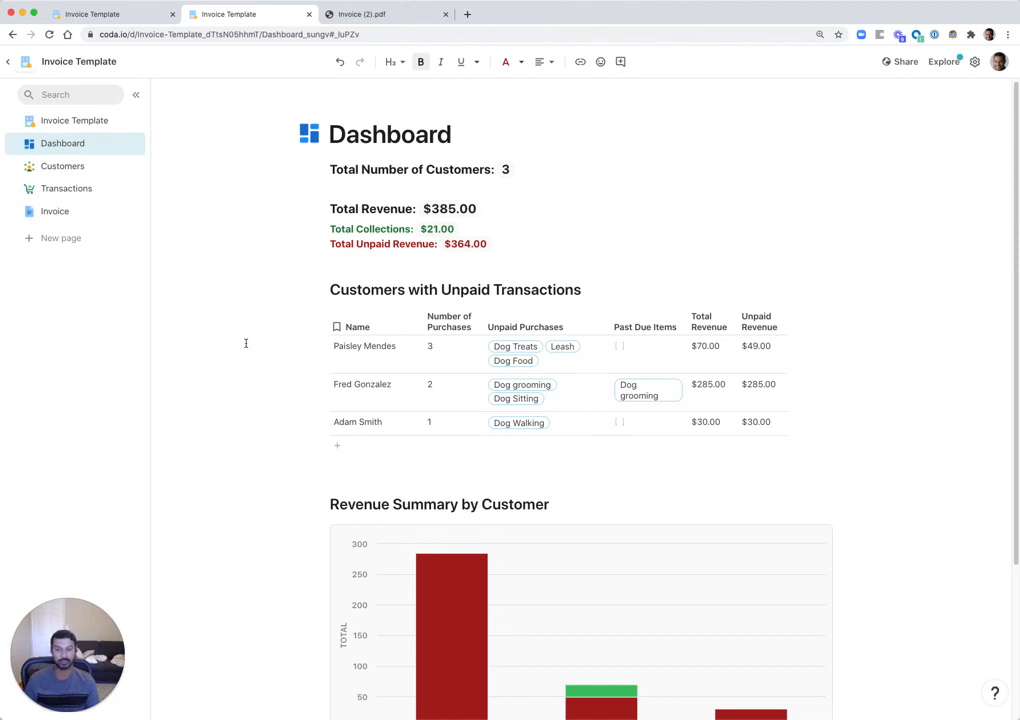
pyautogui.scroll(-2, 291, 232)
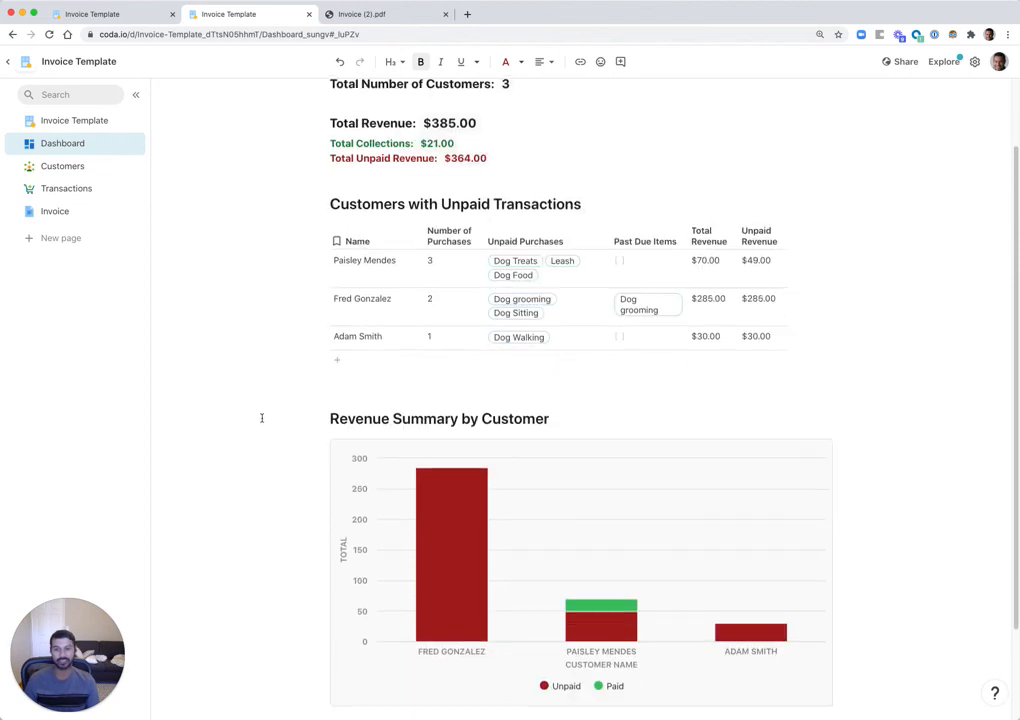
pyautogui.scroll(-1, 685, 403)
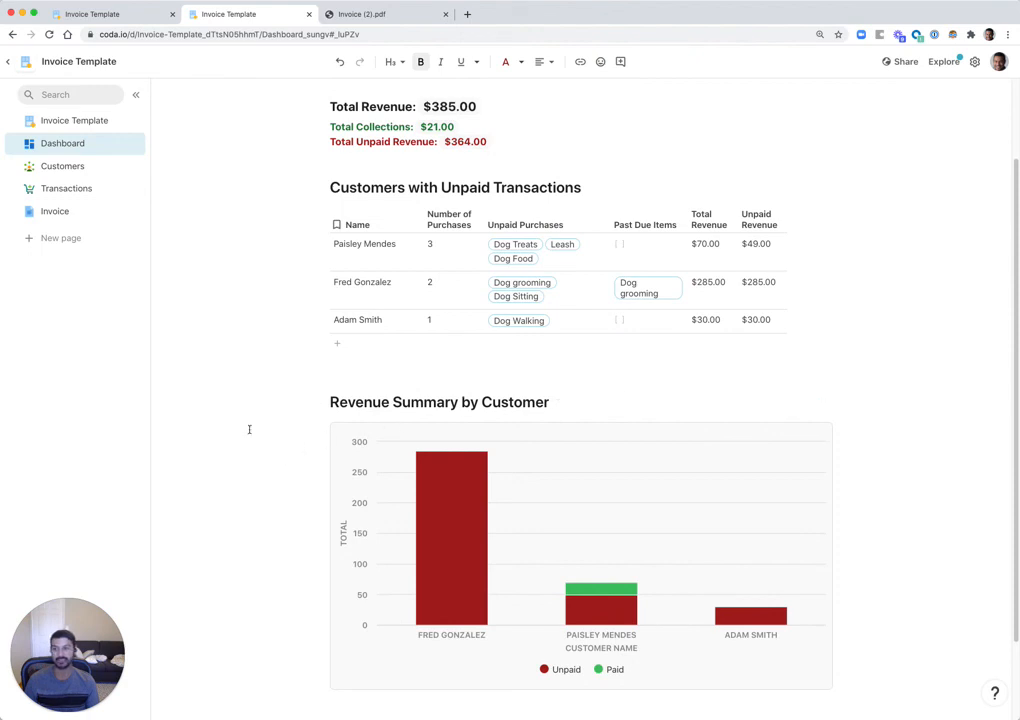
pyautogui.scroll(3, 232, 432)
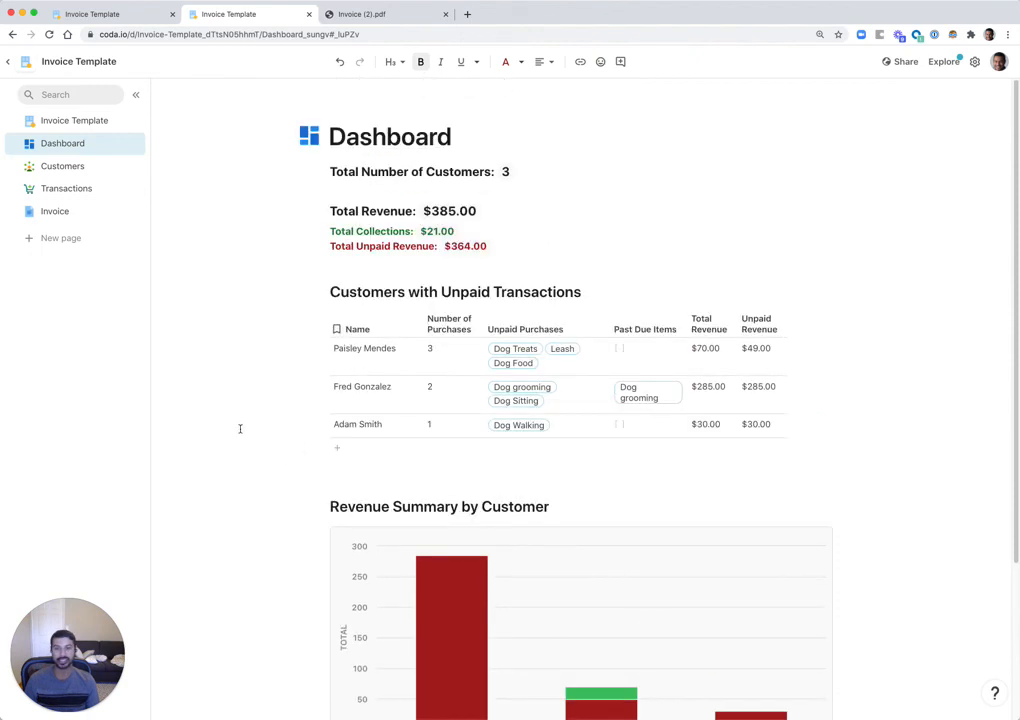